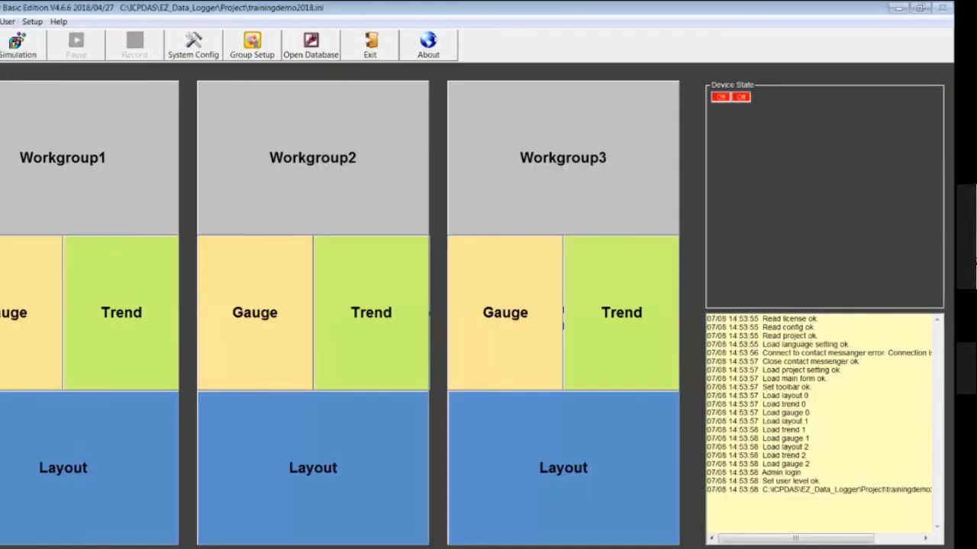
Create the project file m7017demo in the EZ_Data_Logger Project folder
left_click(0, 22)
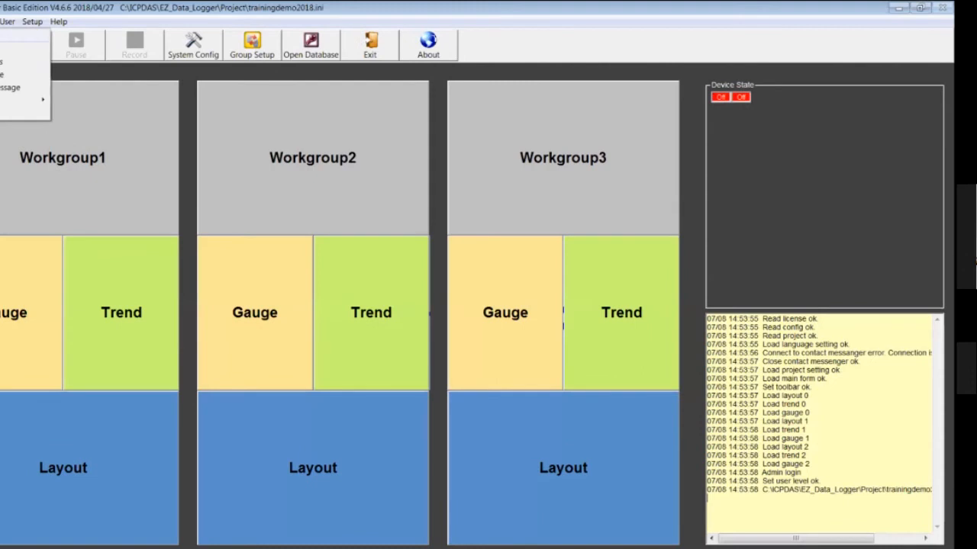
key("Return")
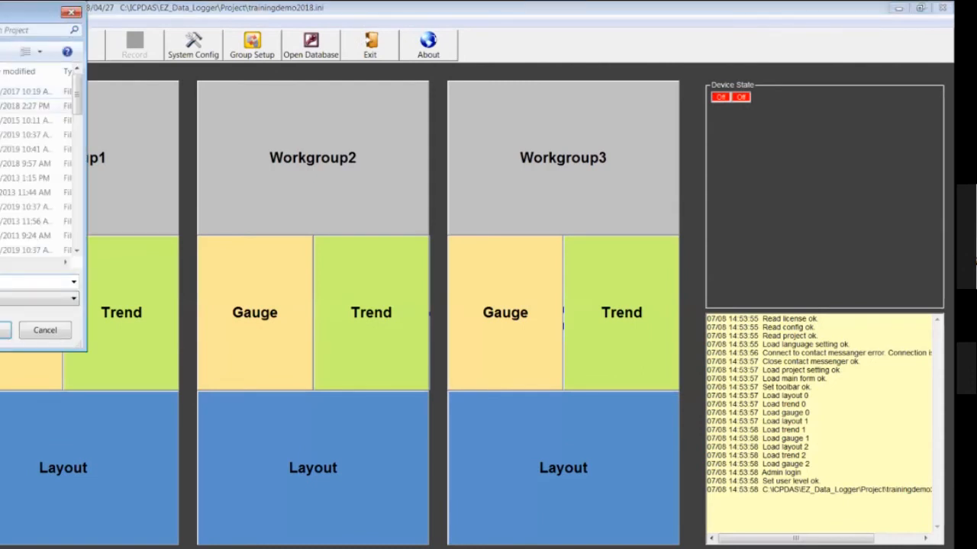
key("Escape")
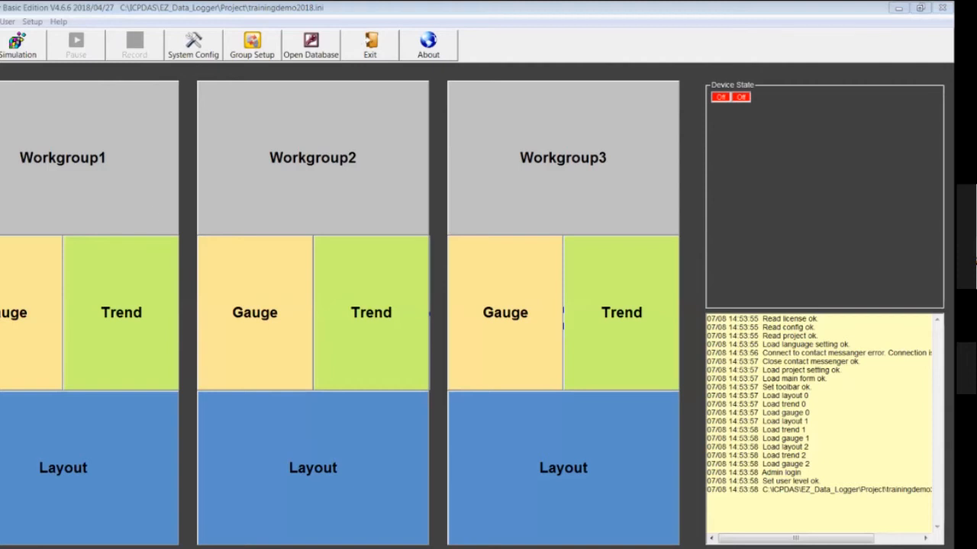
key("ctrl+s")
type("m7017de")
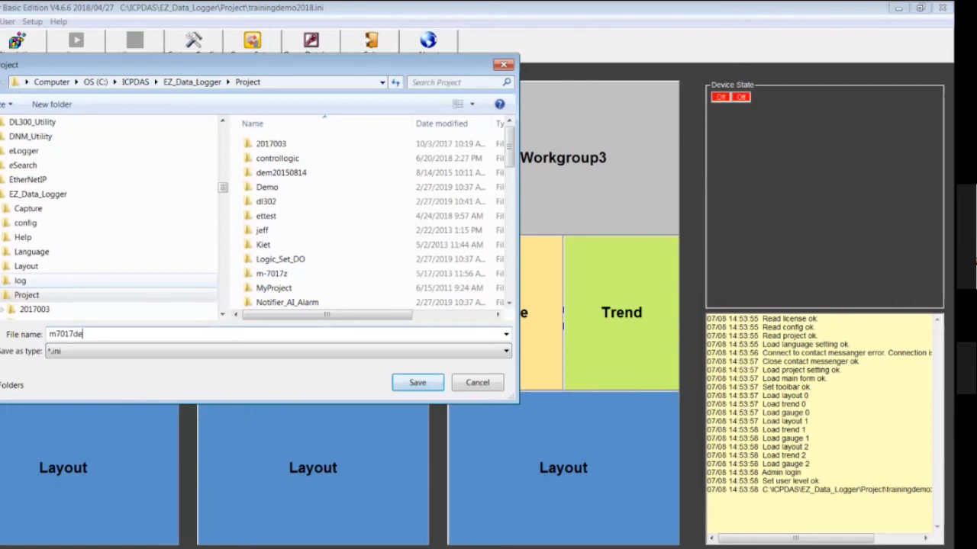
type("mo")
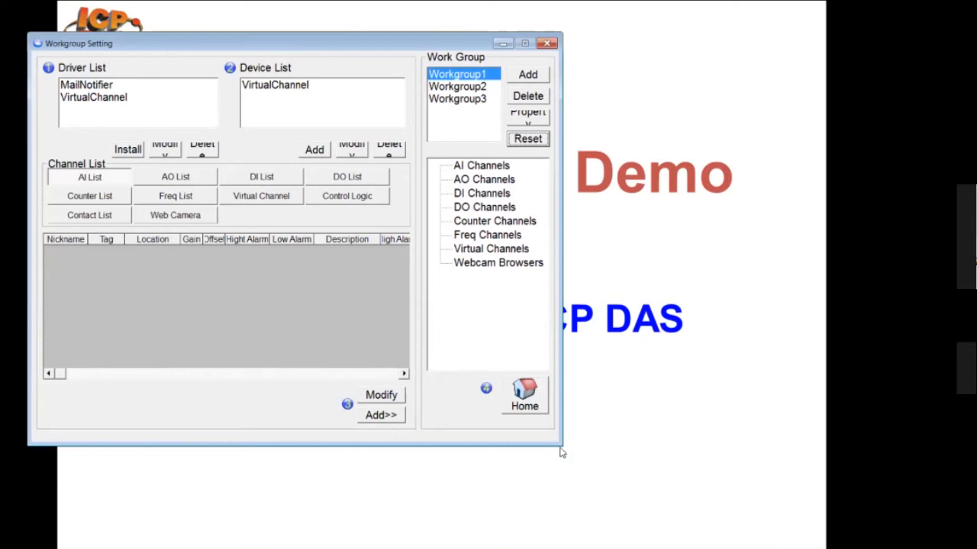
Enlarge the Workgroup Setting window and install a Modbus Serial driver on COM port 7 with a baud rate of 9600
left_click_drag(560, 444, 798, 548)
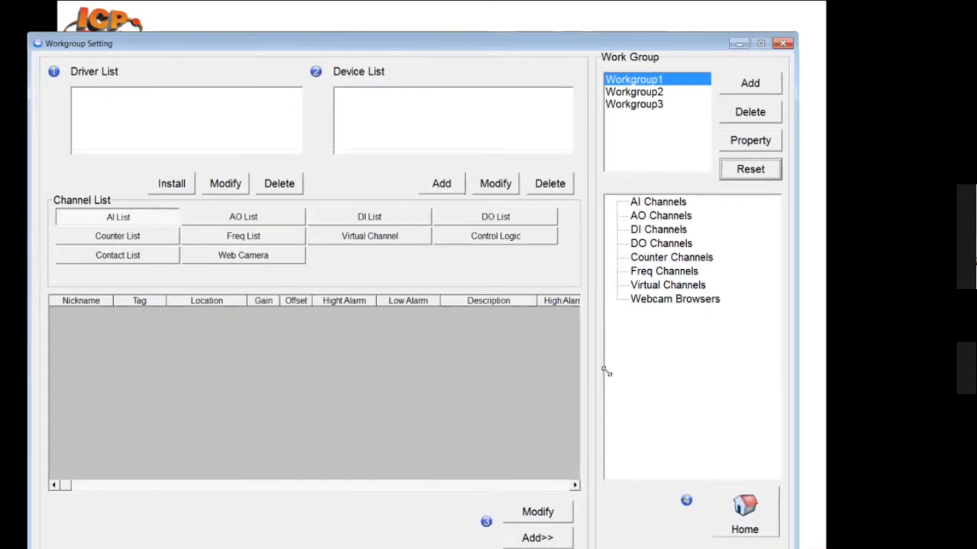
left_click_drag(257, 31, 238, 20)
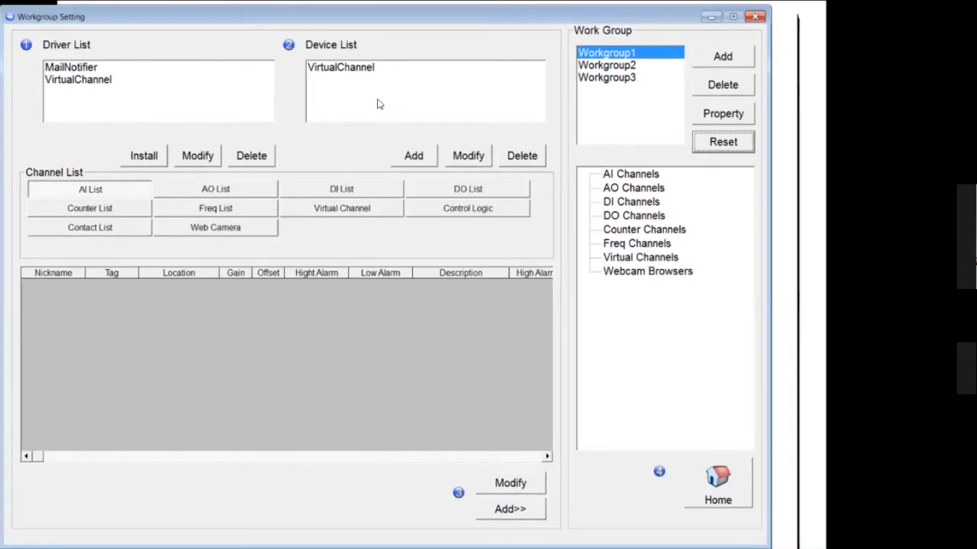
left_click(144, 157)
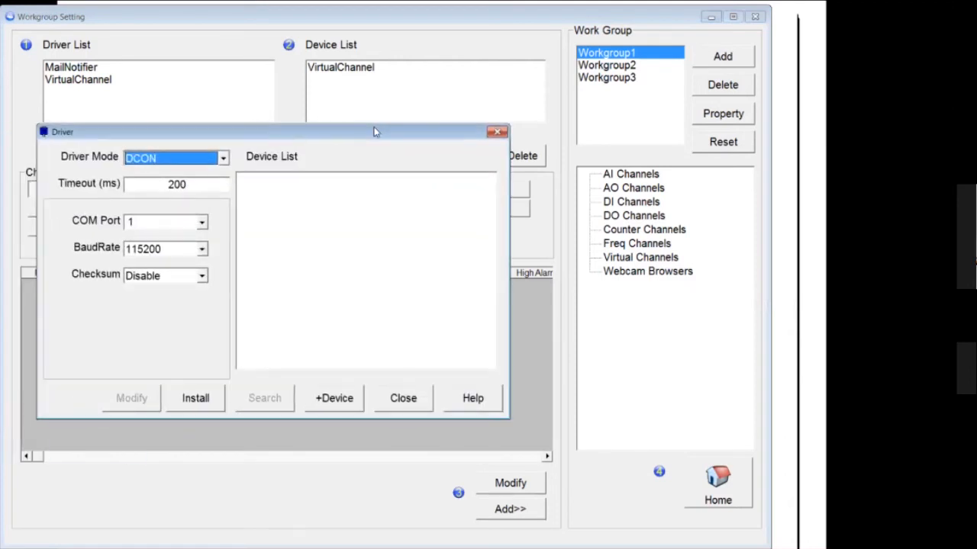
left_click(223, 159)
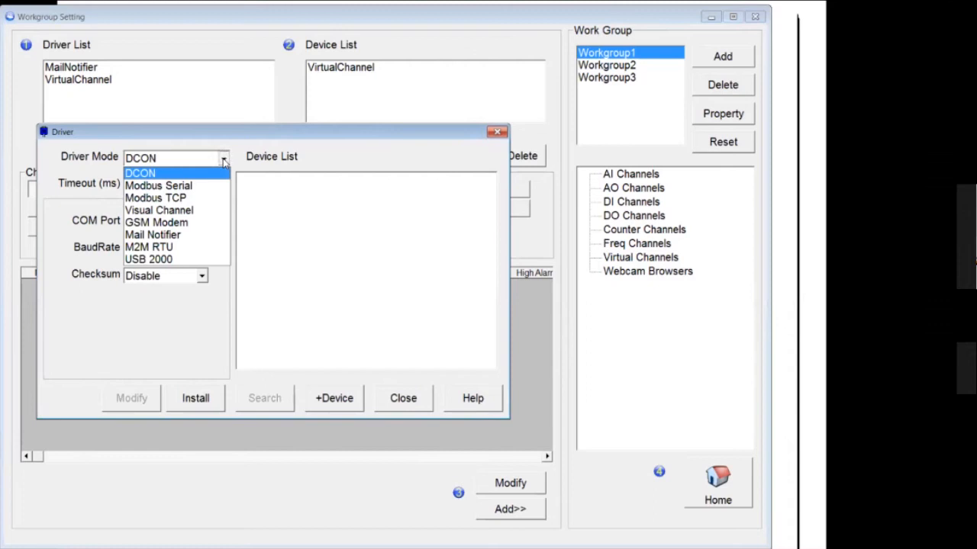
left_click(197, 185)
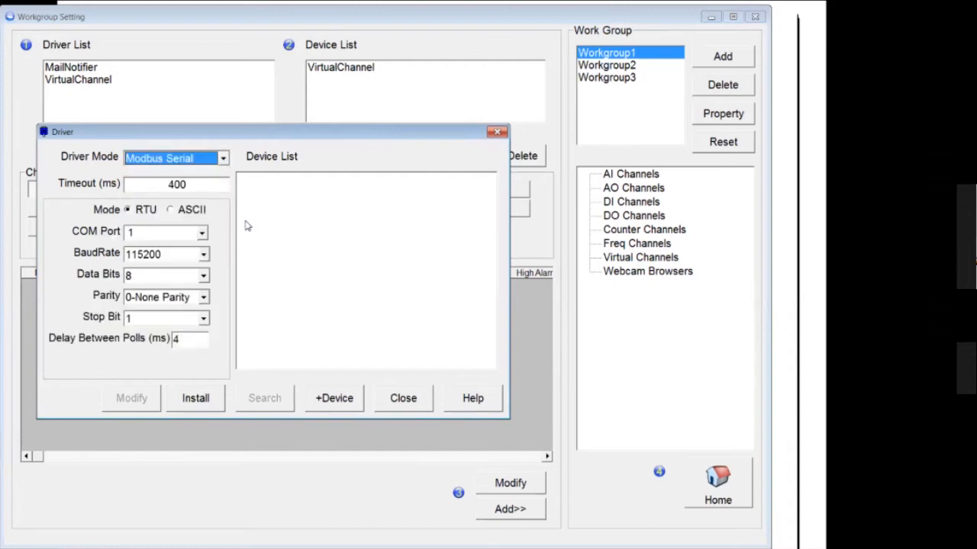
left_click(203, 233)
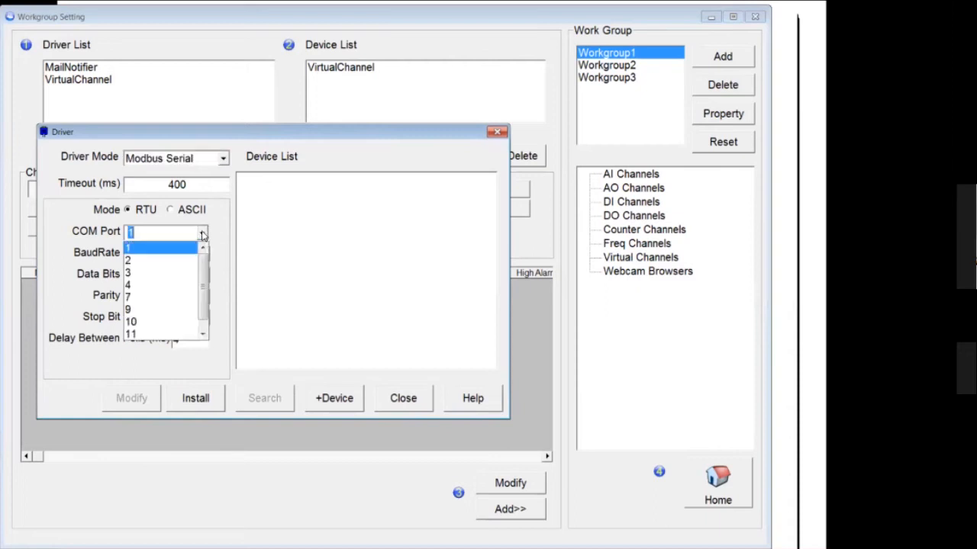
left_click(143, 299)
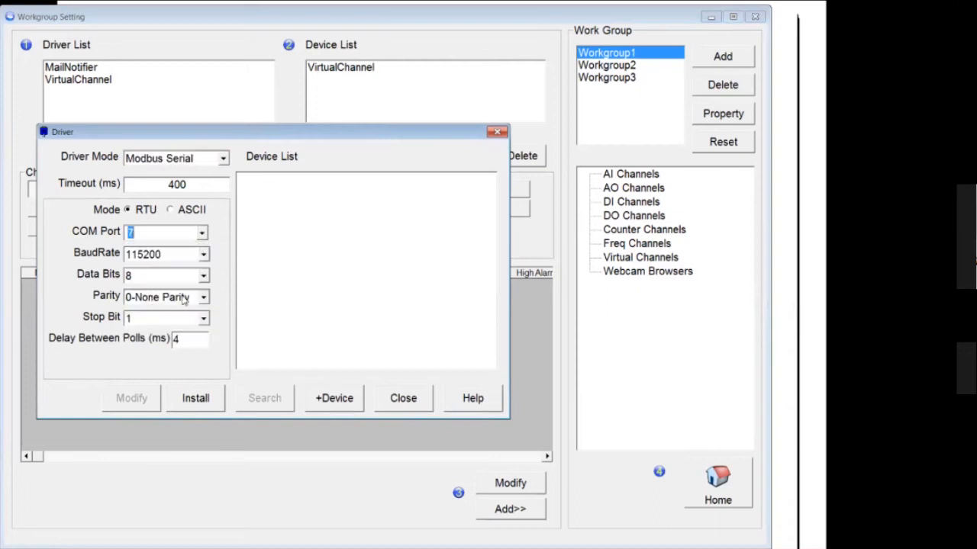
left_click(203, 257)
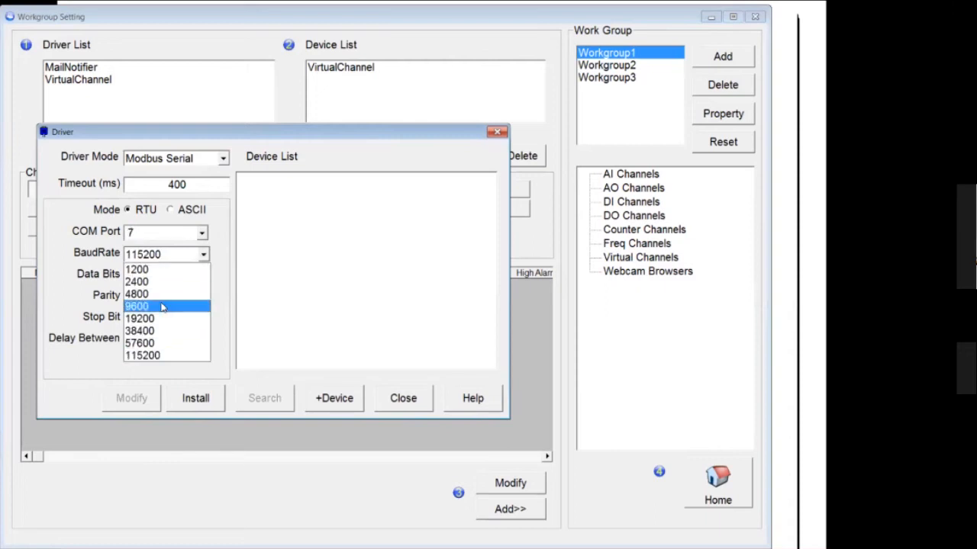
left_click(170, 304)
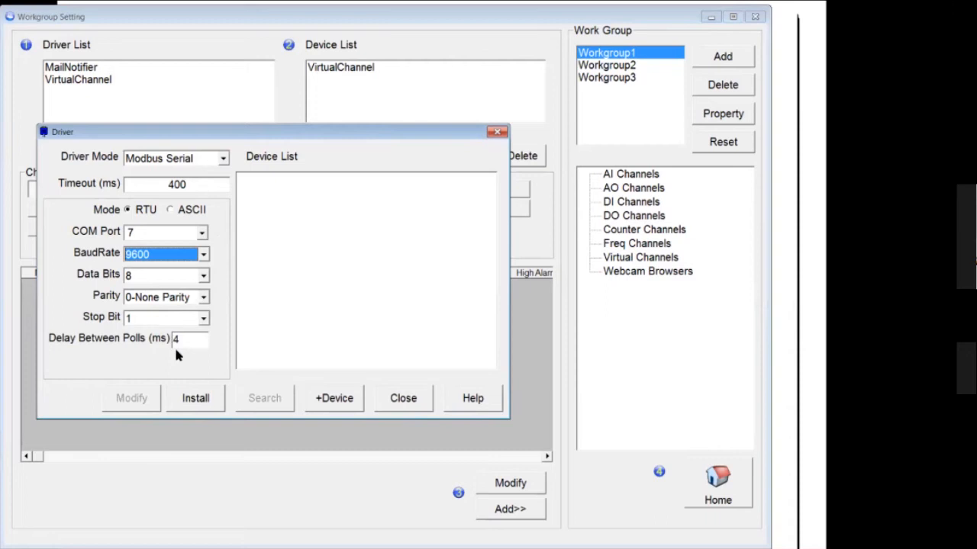
left_click(195, 399)
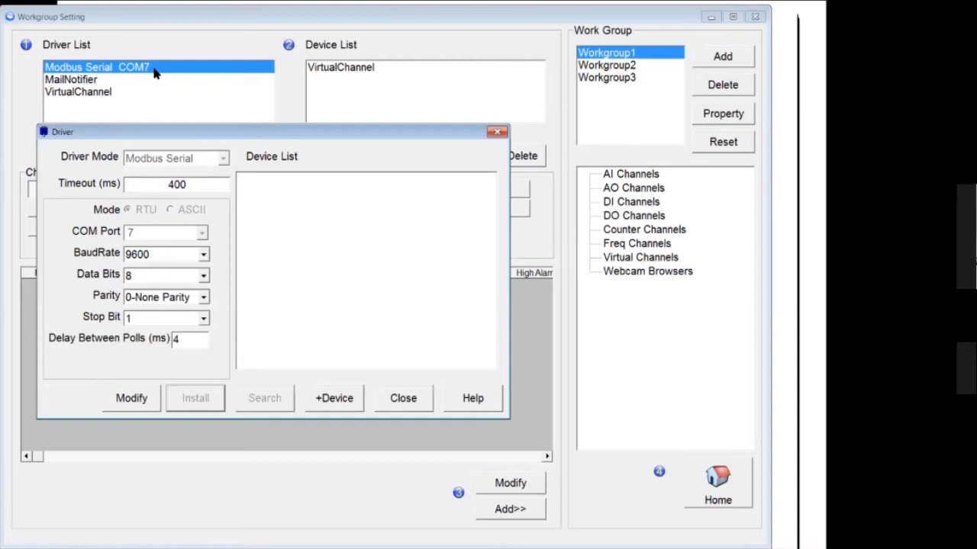
Add an M-7017 module as a device on the Modbus Serial COM7 driver and close the device and driver dialogs
left_click(322, 404)
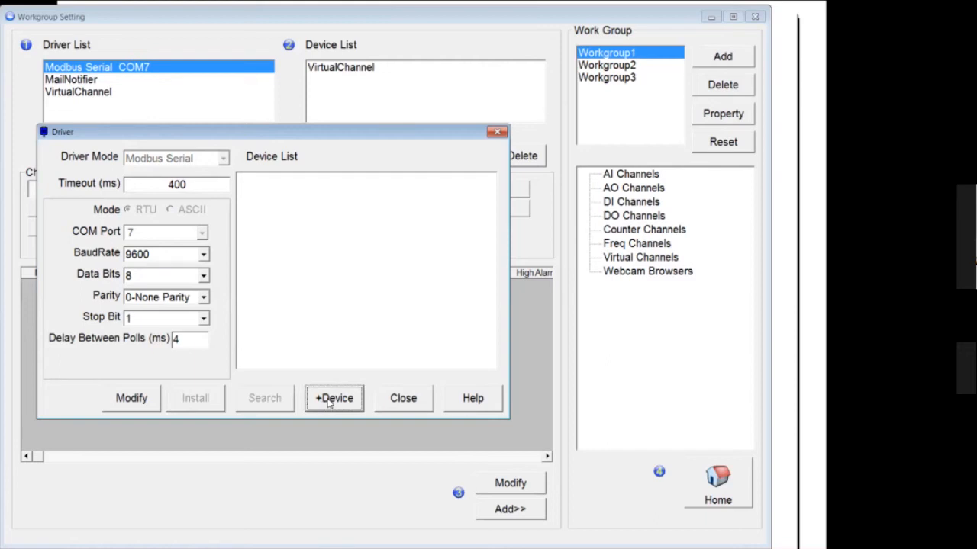
left_click_drag(0, 148, 201, 134)
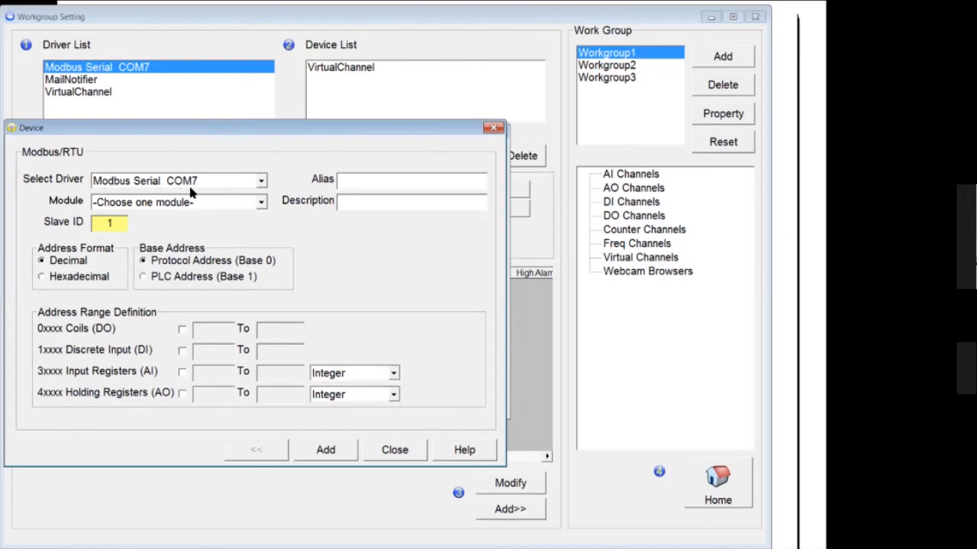
left_click(260, 204)
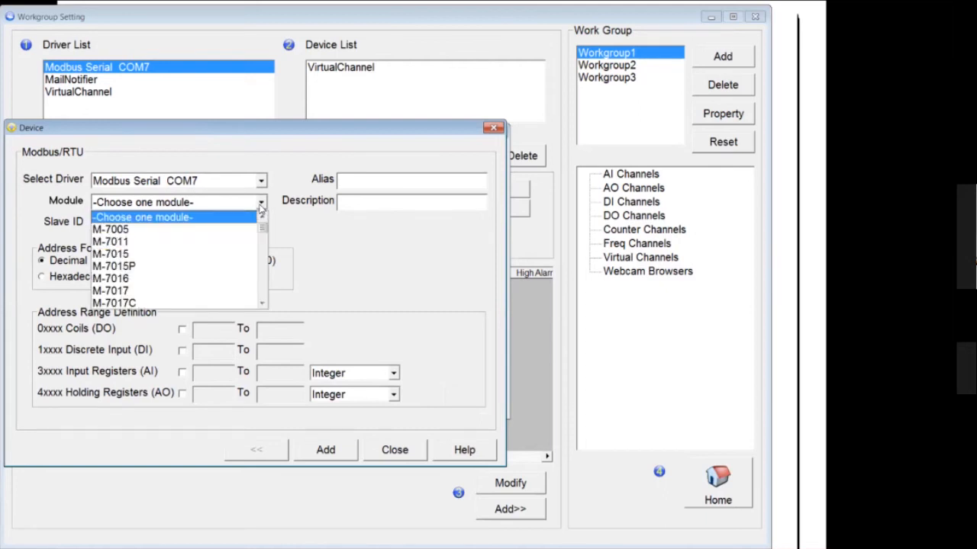
left_click(187, 291)
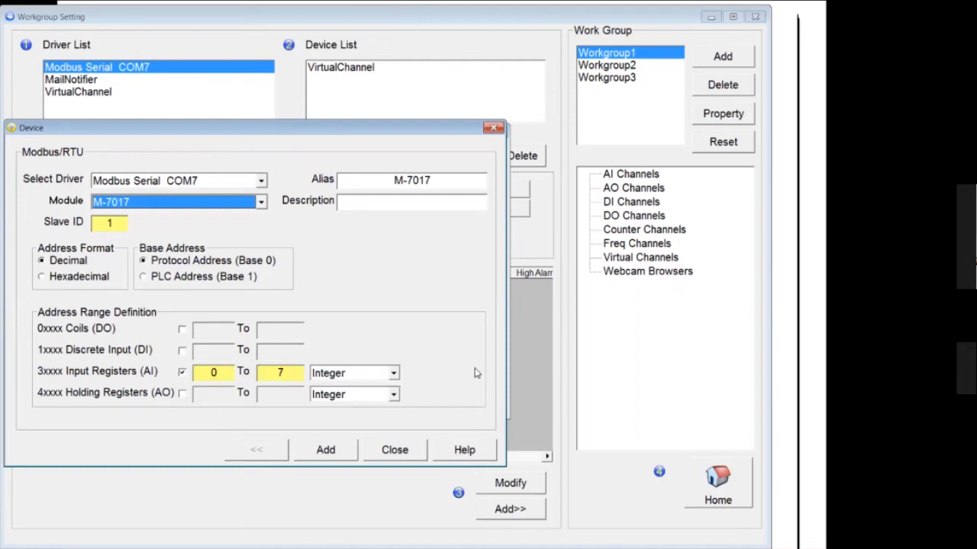
double_click(260, 371)
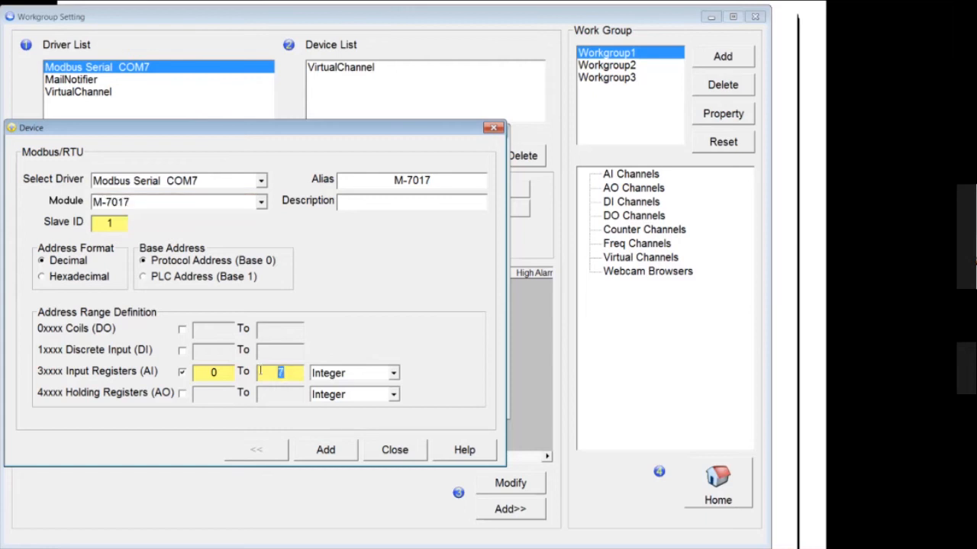
left_click(182, 333)
left_click(183, 332)
left_click(182, 330)
left_click(326, 450)
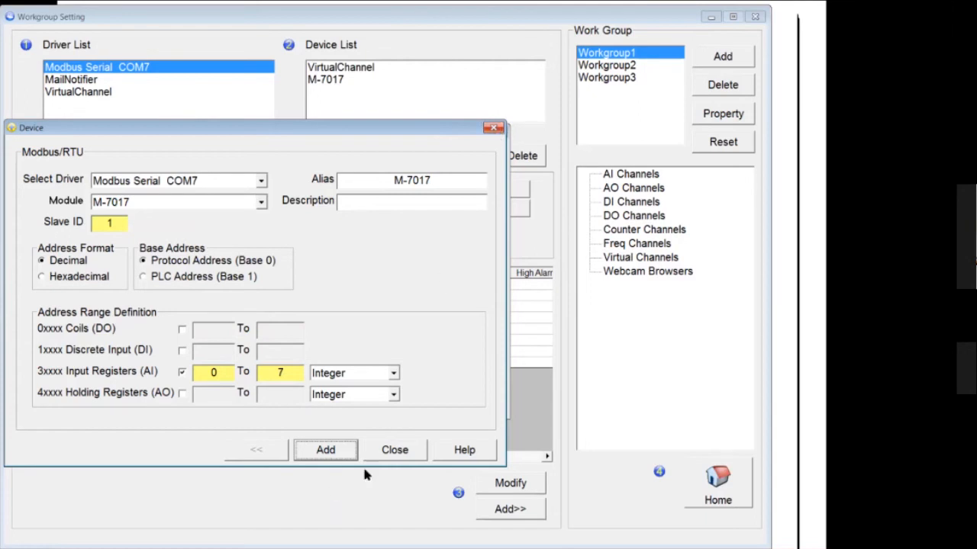
left_click(395, 452)
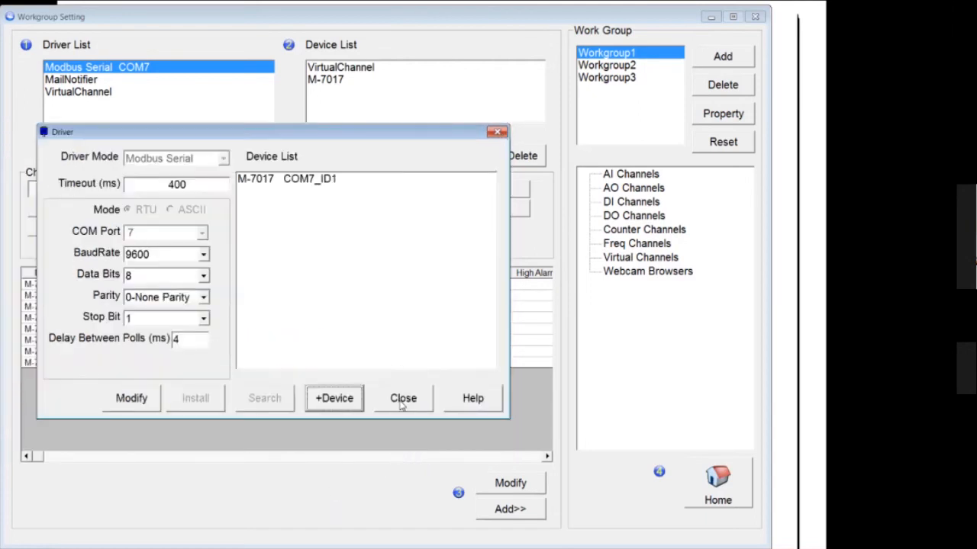
left_click(378, 390)
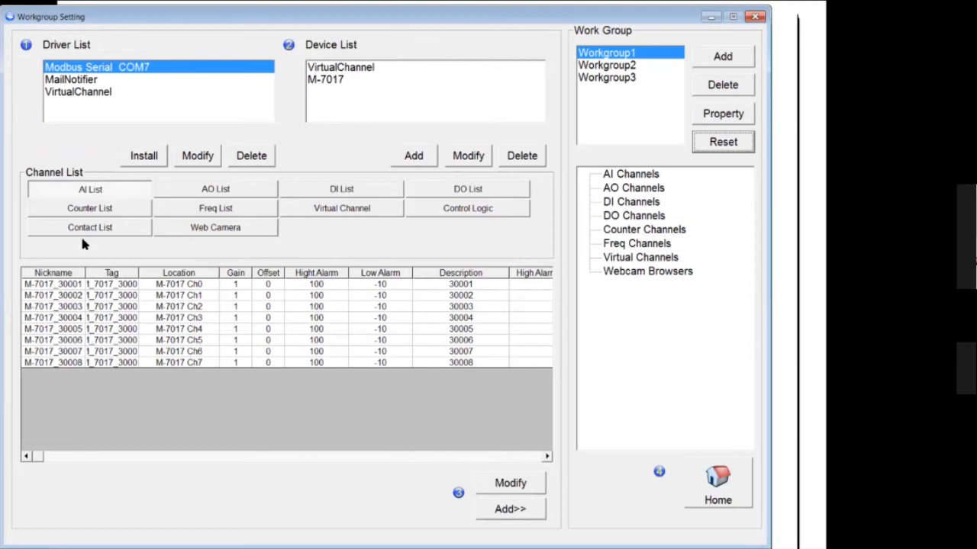
Add all eight M-7017 analog input channels to Workgroup1 and return to the main screen
left_click(97, 191)
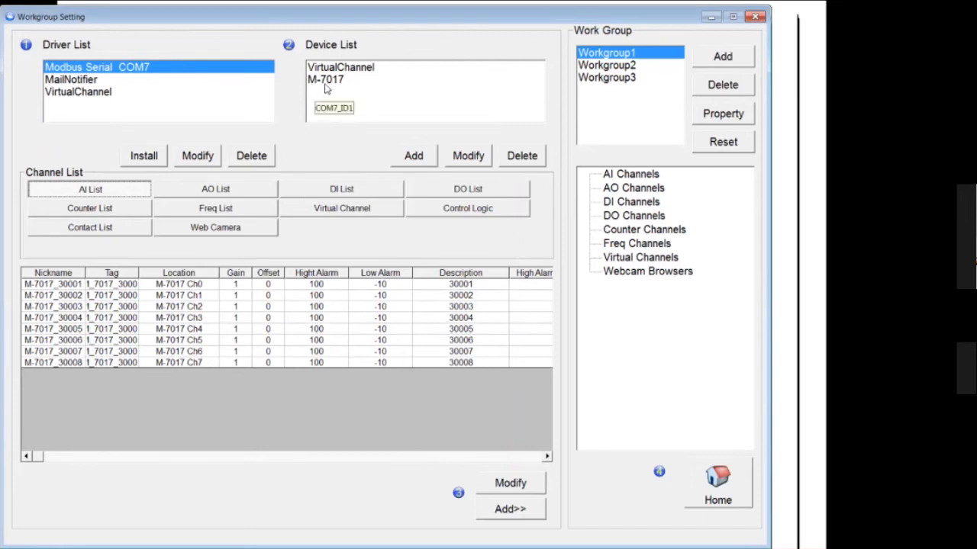
left_click_drag(282, 421, 81, 282)
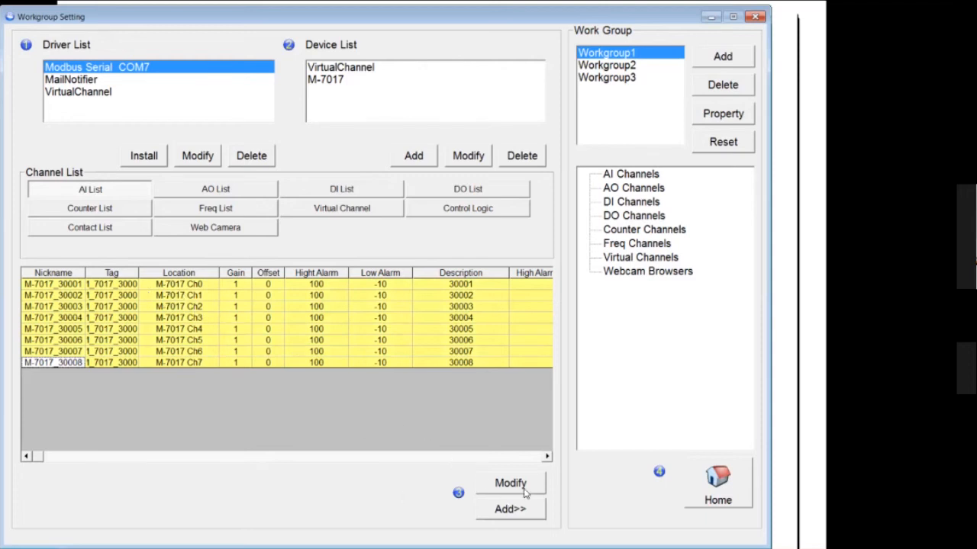
left_click(511, 511)
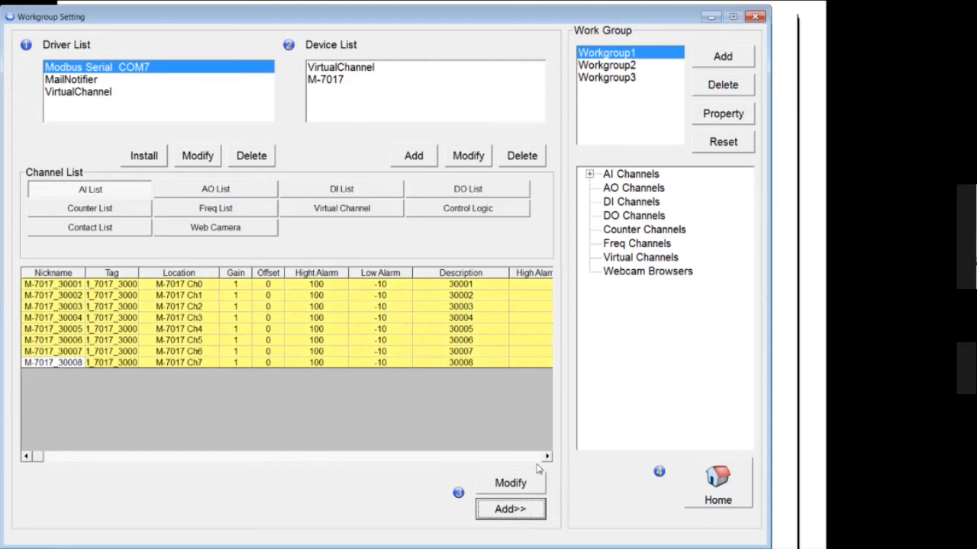
left_click(588, 175)
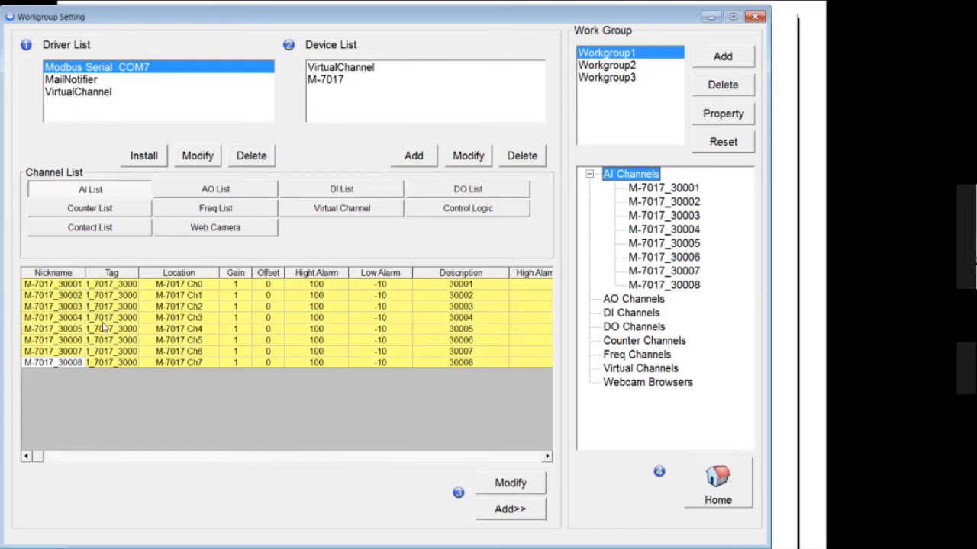
left_click(718, 486)
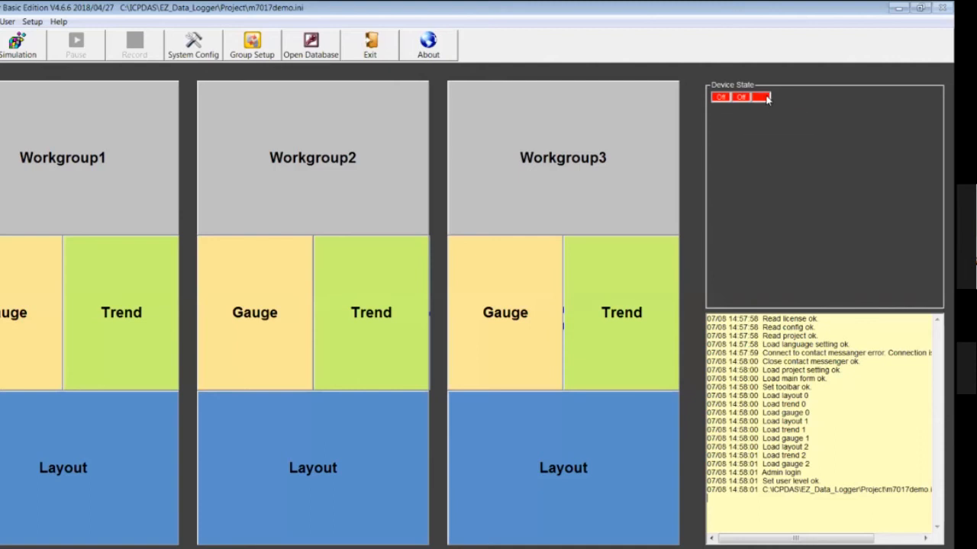
Start recording the module's data and open the trend view of Workgroup1
mouse_move(767, 99)
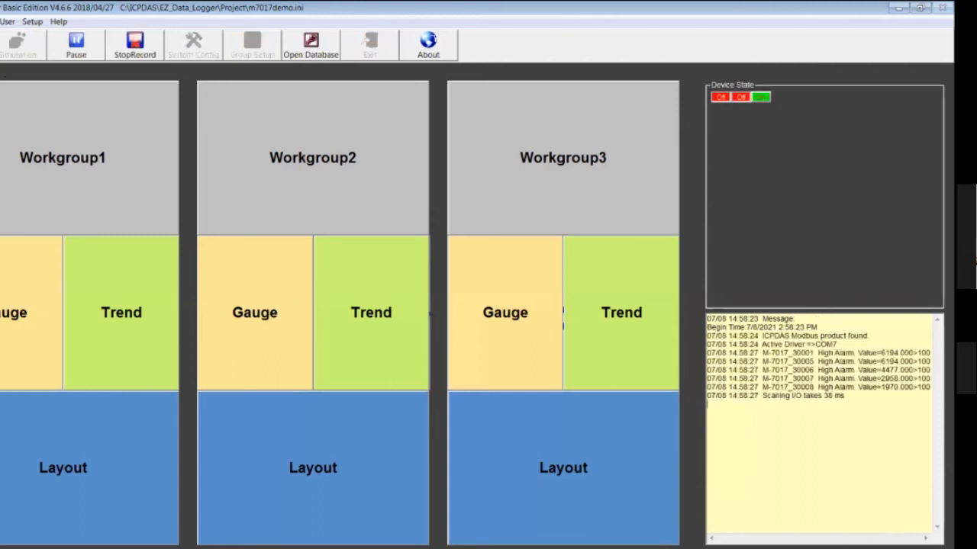
left_click(133, 317)
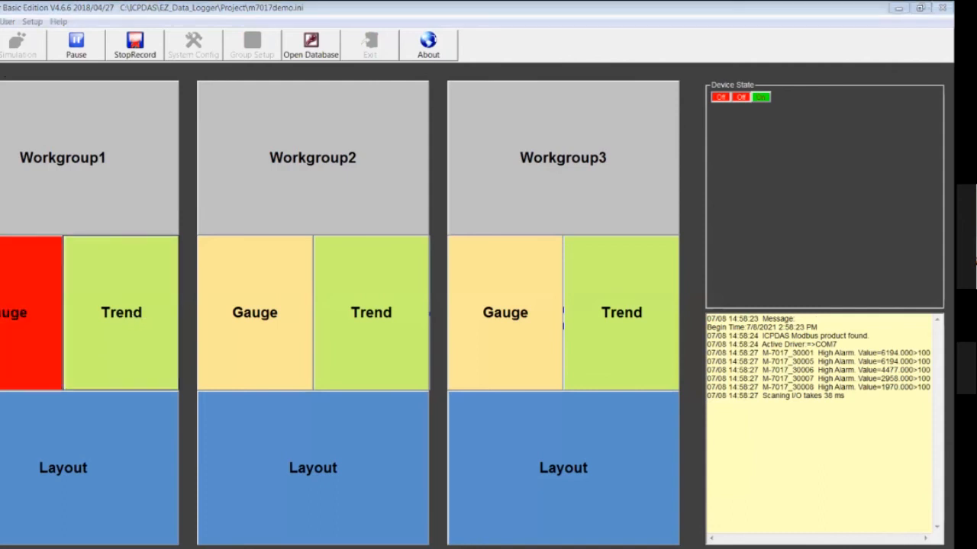
left_click(206, 19)
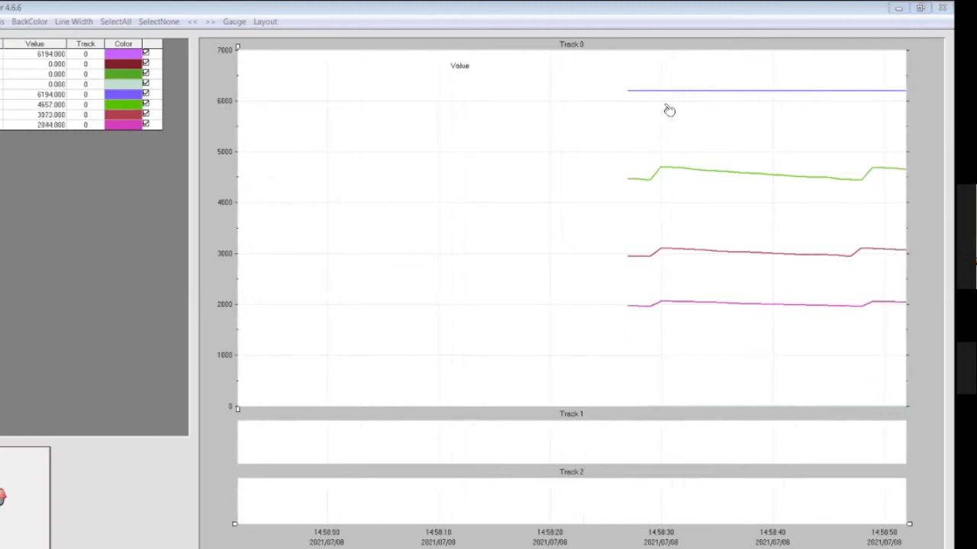
Hide the curves of the second through eighth channels in the trend, leaving only the first channel plotted
left_click(146, 63)
left_click(146, 73)
left_click(146, 83)
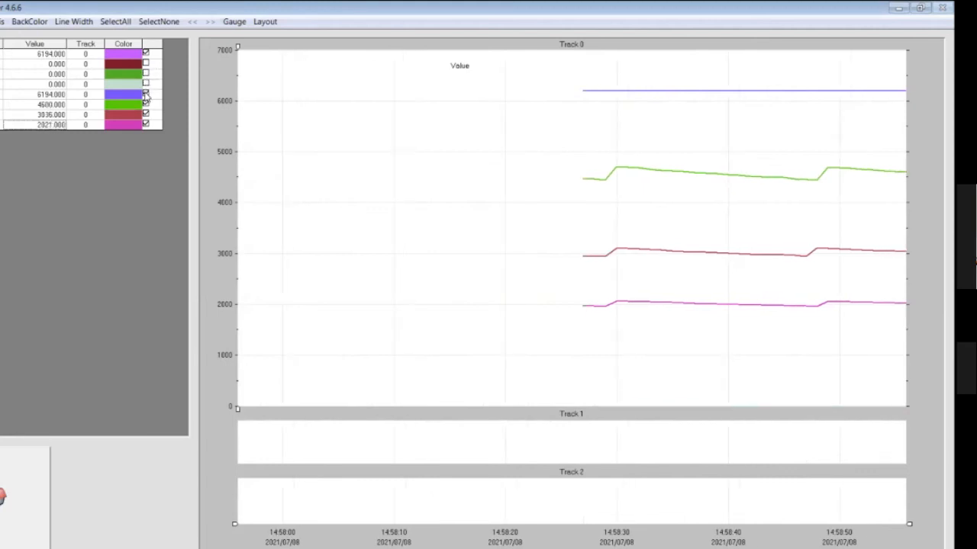
left_click(145, 113)
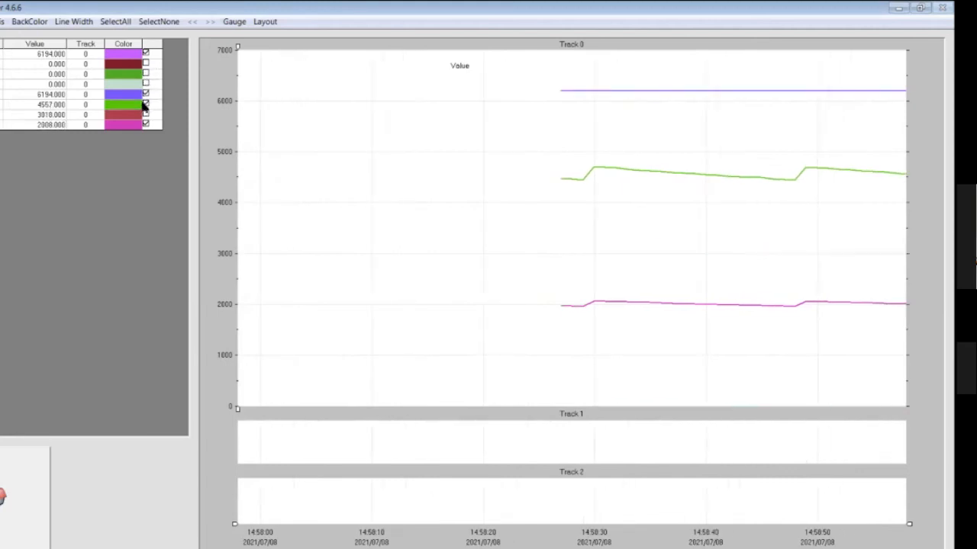
left_click(146, 93)
left_click(146, 104)
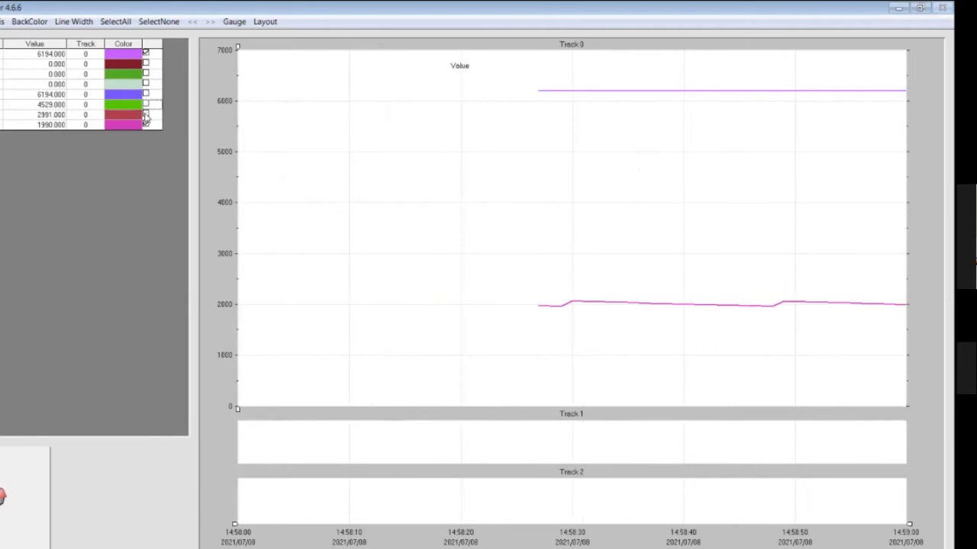
left_click(146, 123)
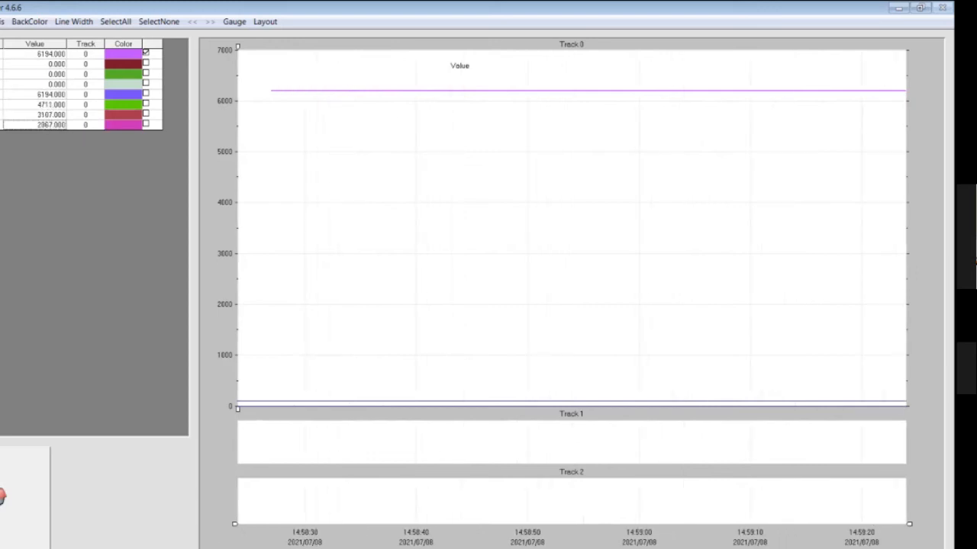
Leave the trend view for the main screen and stop the running data recording
left_click(33, 498)
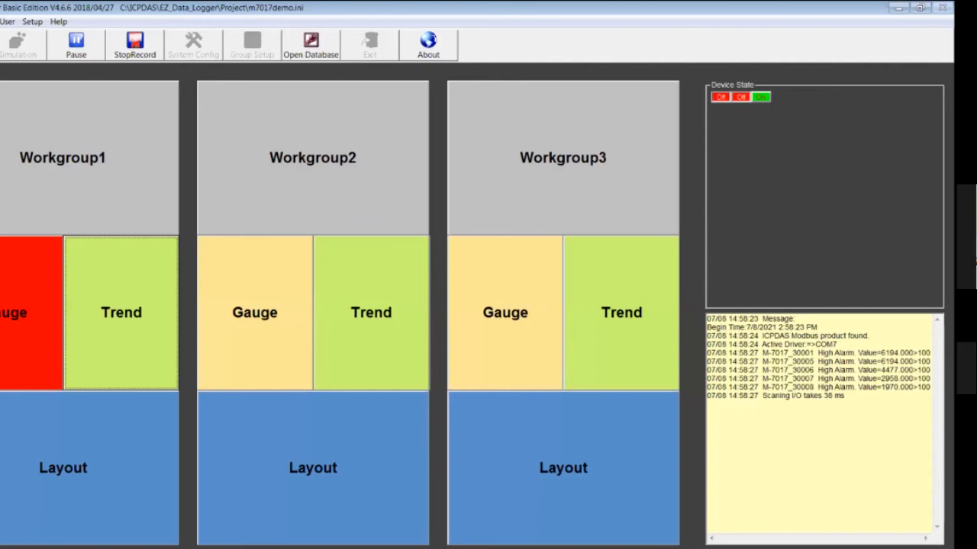
key("alt+F4")
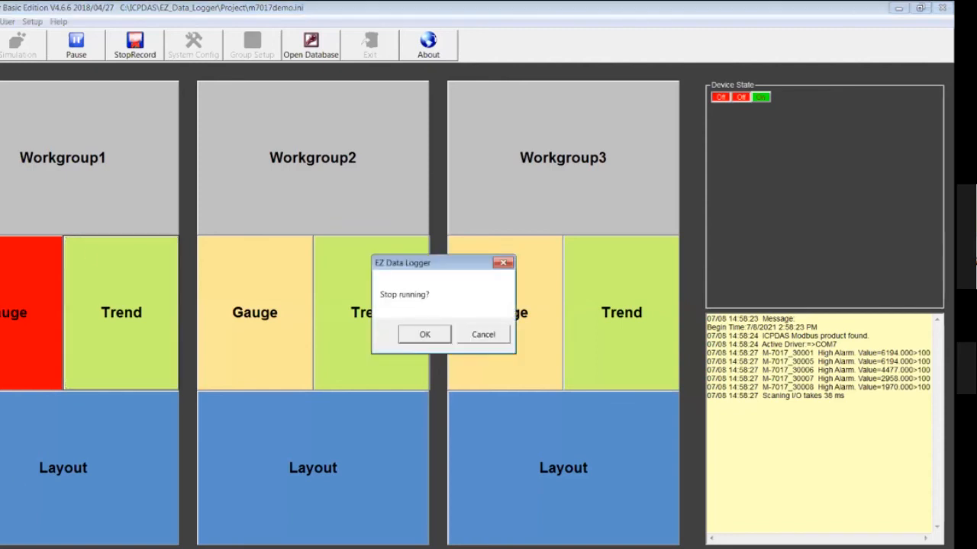
left_click(425, 335)
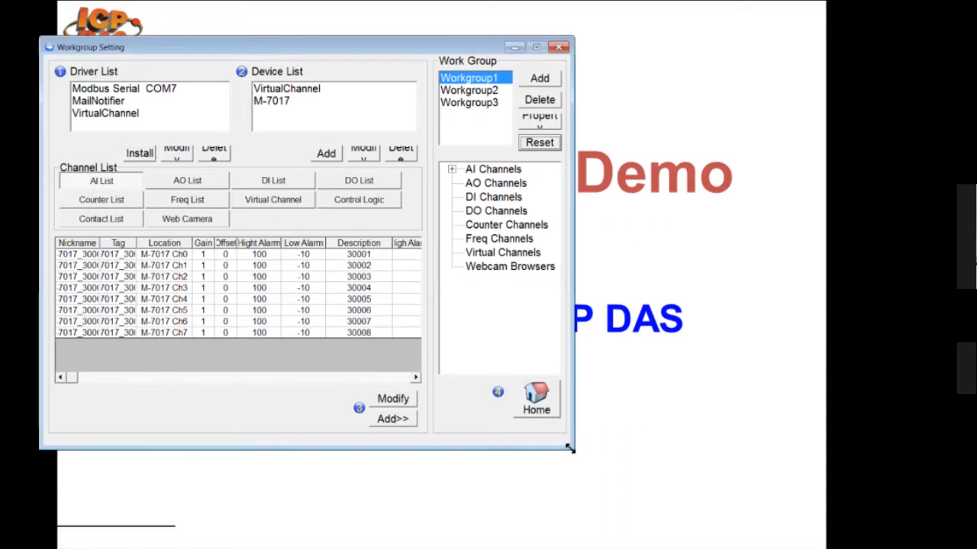
Enlarge and reposition the Workgroup Setting window, and set the alias of the first M-7017 analog input channel to temperature
left_click_drag(577, 451, 912, 548)
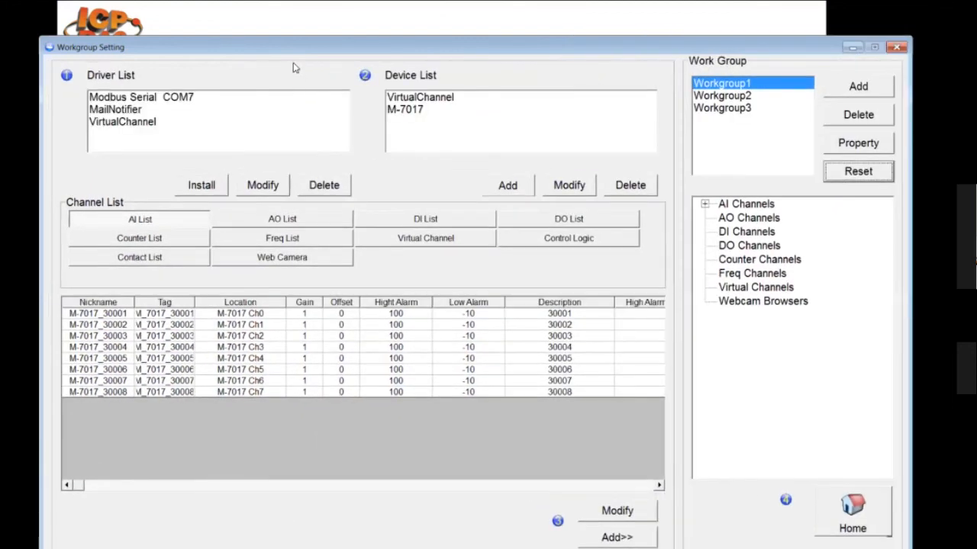
left_click_drag(299, 53, 254, 18)
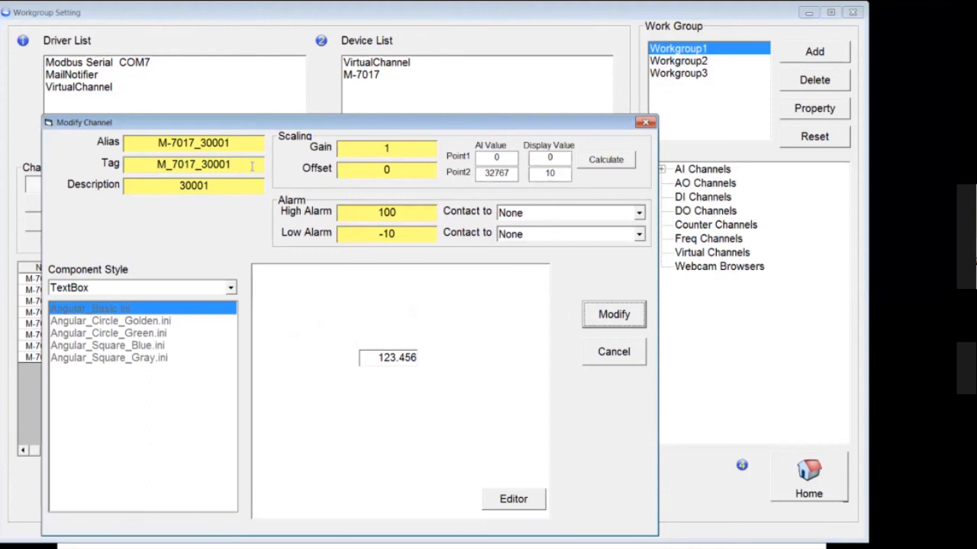
left_click_drag(243, 164, 135, 172)
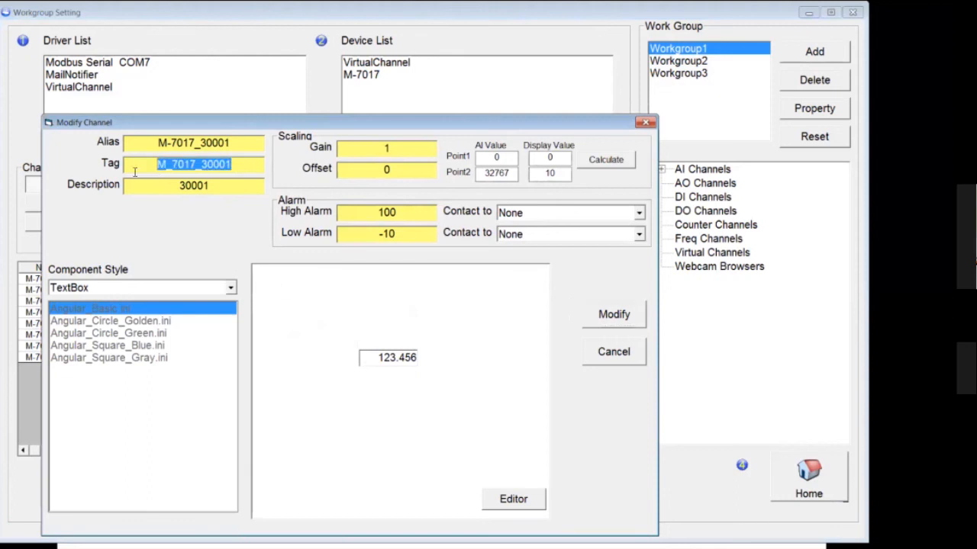
left_click_drag(237, 143, 84, 145)
type("te")
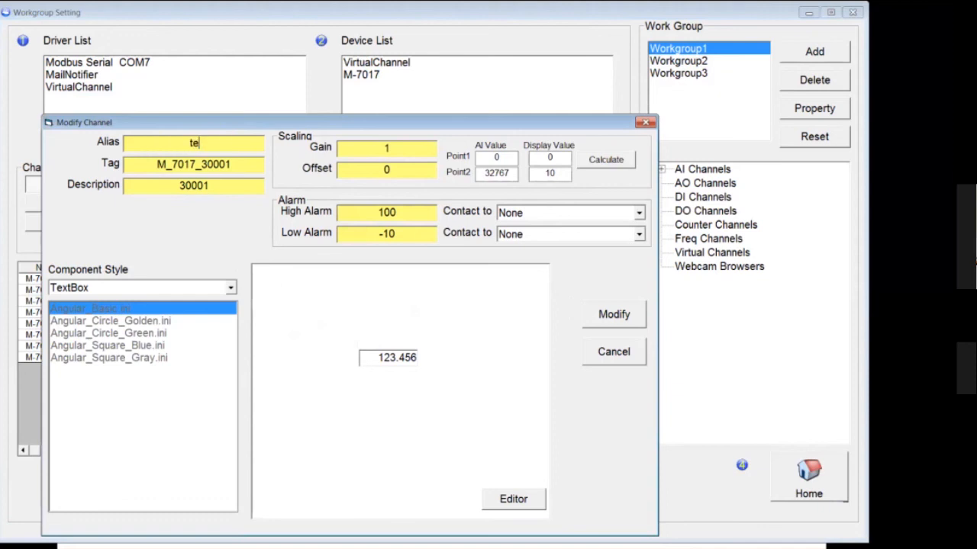
type("mpo")
key("BackSpace")
type("erature")
Try a gain of 1.8 and an offset of 32 for the temperature channel, and clear both values again
double_click(412, 152)
type("1.8")
double_click(394, 171)
type("32")
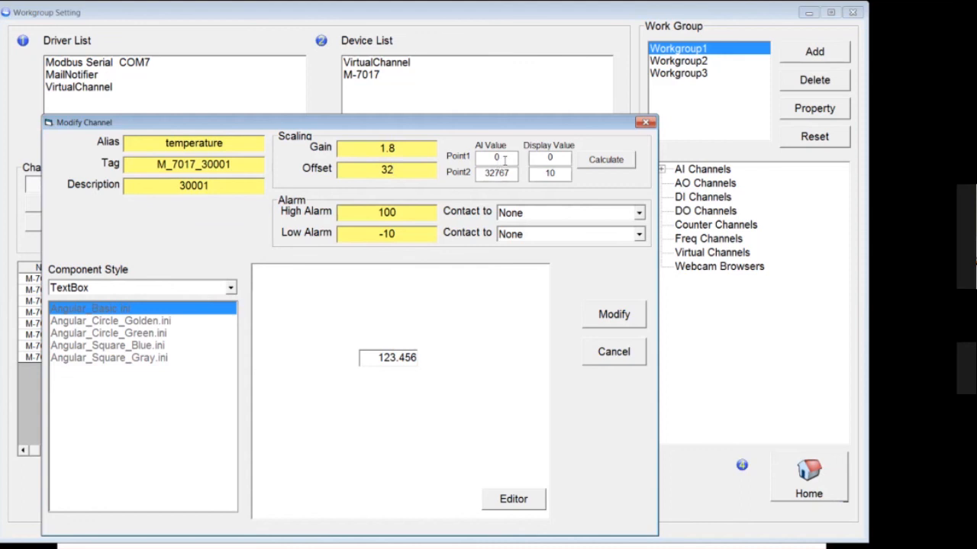
double_click(410, 153)
key("BackSpace")
double_click(406, 171)
key("BackSpace")
Calculate the temperature channel's scaling by mapping AI value 1000 to display value 1 and 10000 to 10, and save the channel
double_click(497, 157)
type("1000")
double_click(547, 158)
type("1")
double_click(505, 174)
type("1000")
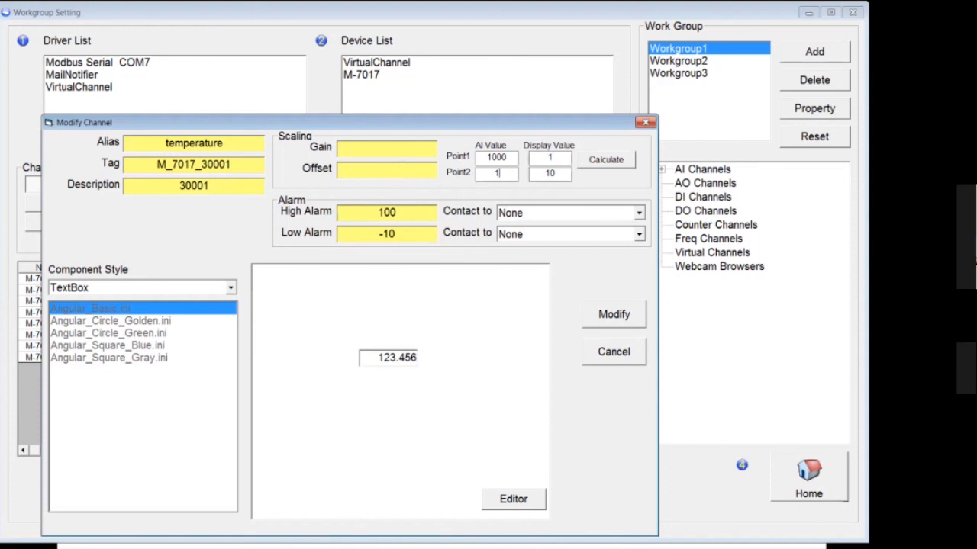
type("0")
left_click(607, 161)
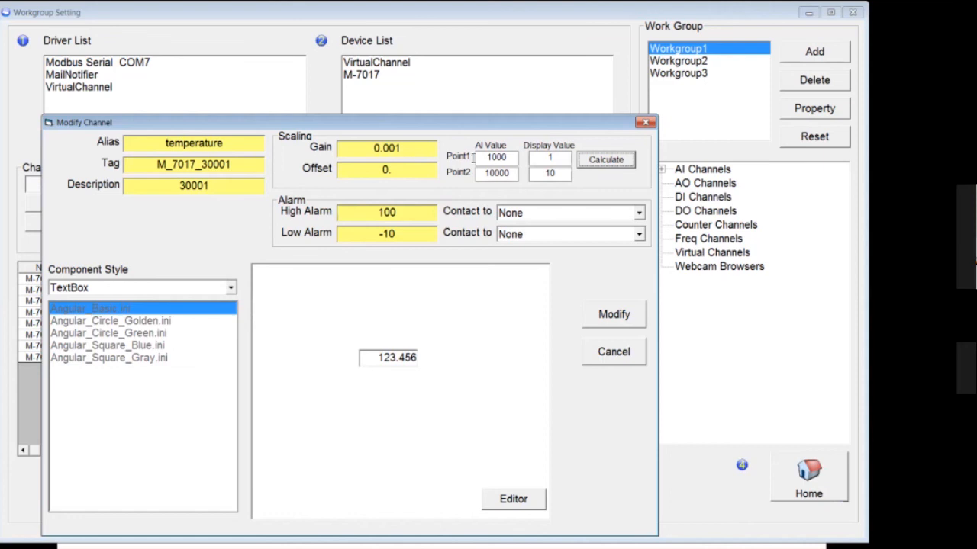
left_click(622, 318)
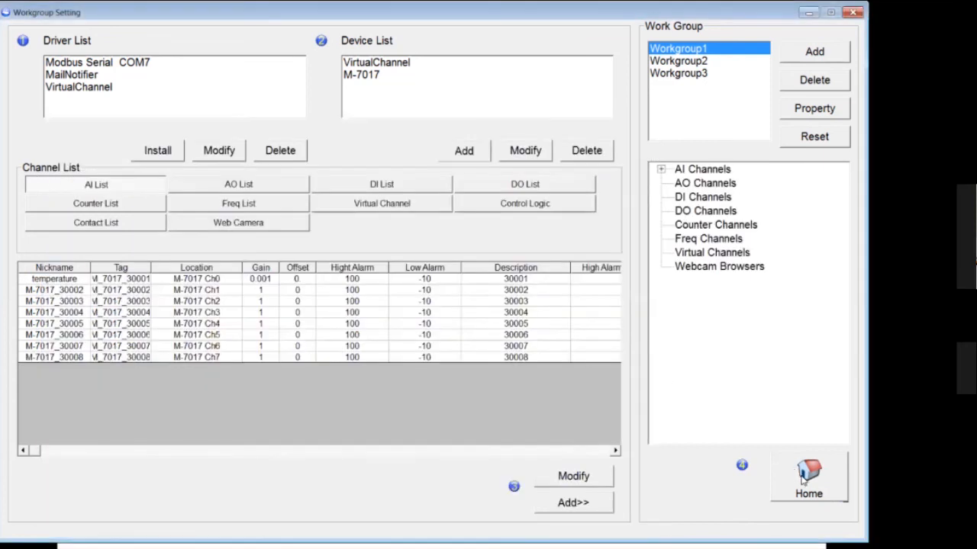
Return to the maximized main screen, start recording with the modified channel, and open the trend view of Workgroup1
left_click(805, 475)
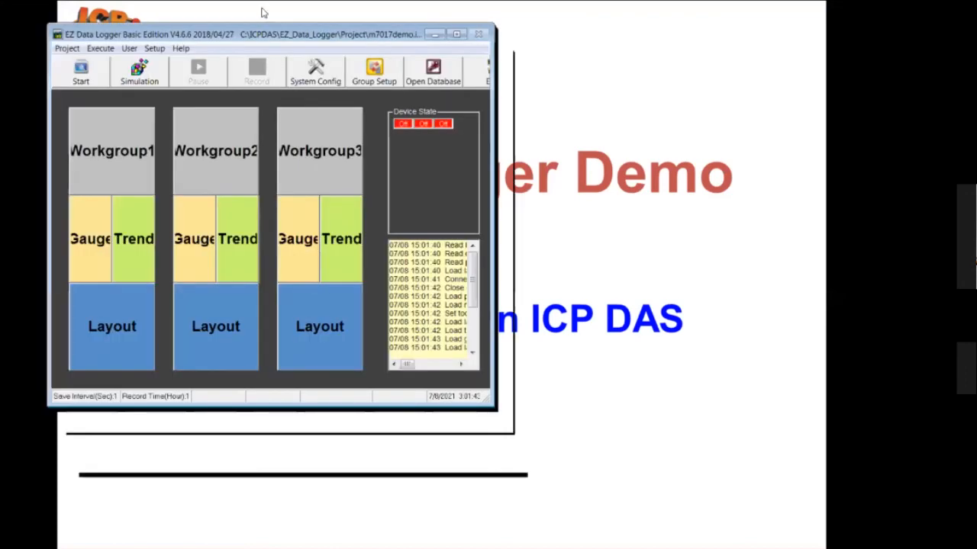
double_click(262, 13)
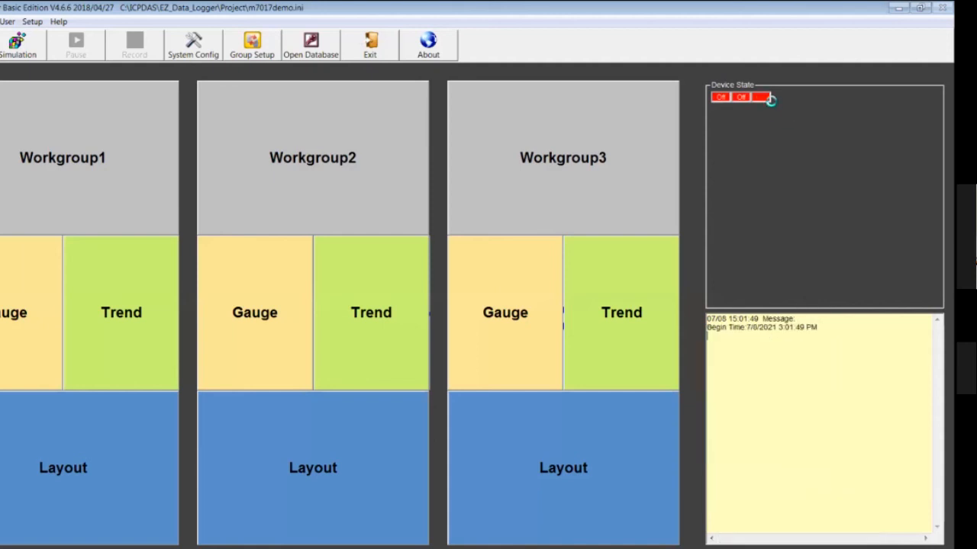
left_click(131, 311)
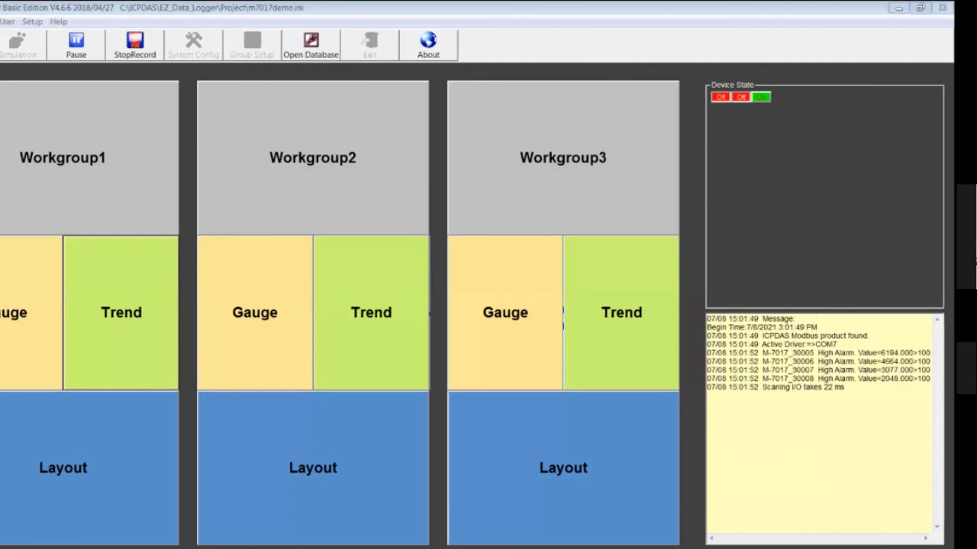
left_click(302, 16)
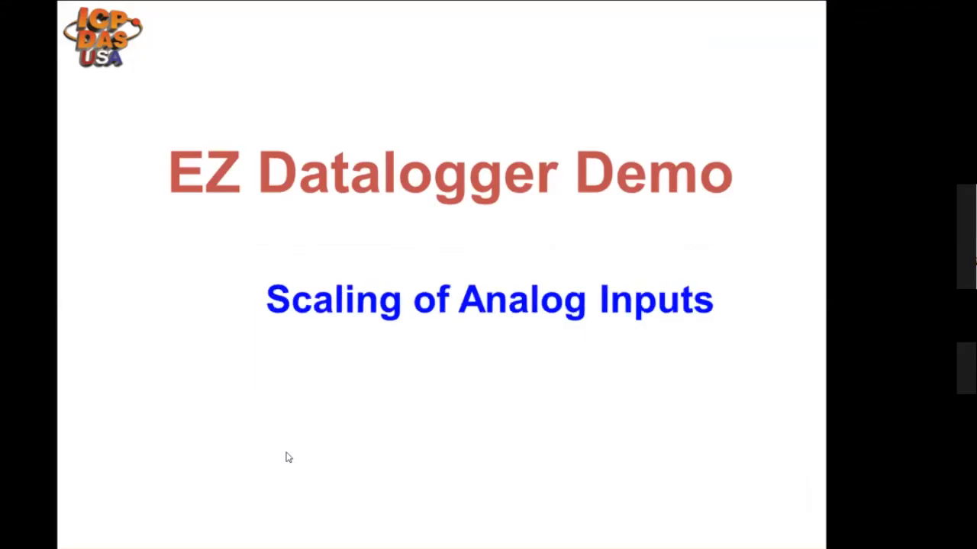
left_click(297, 459)
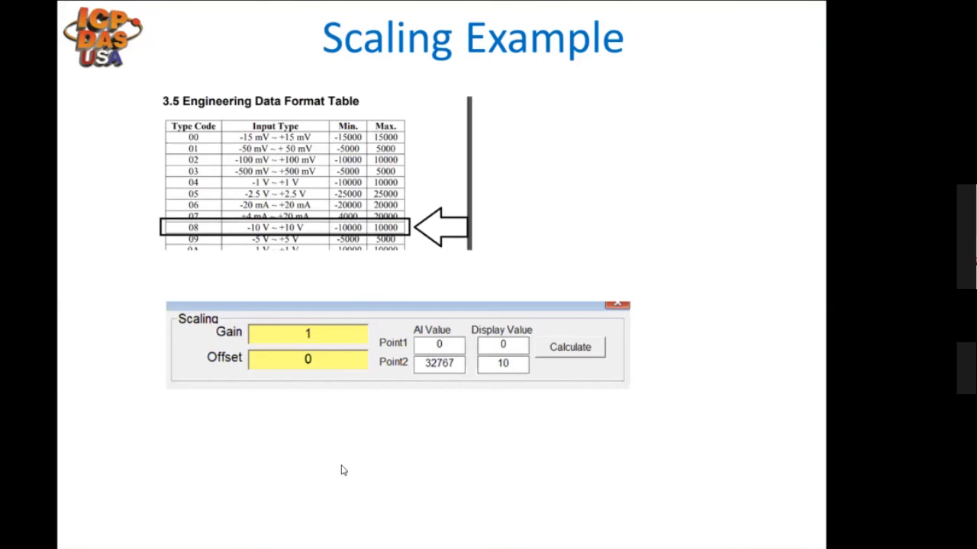